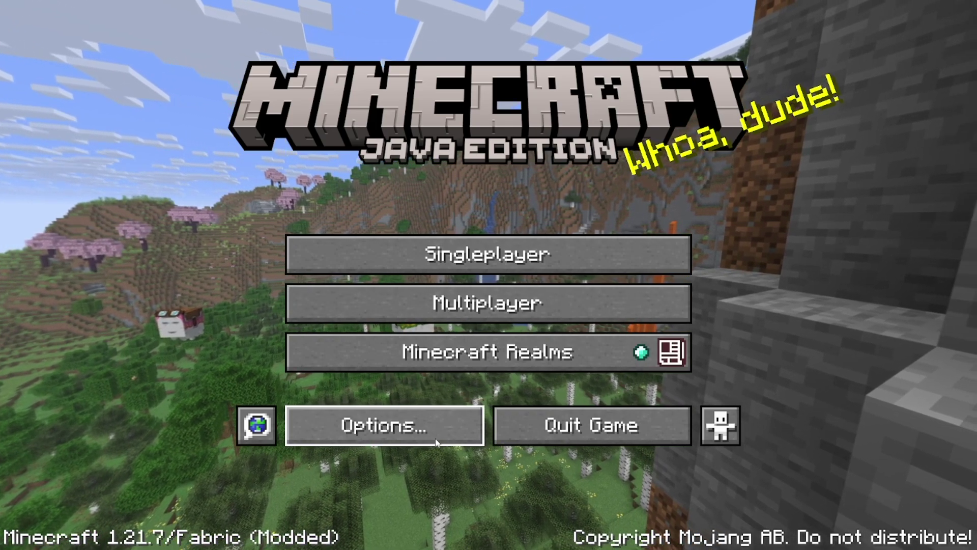
# Open the video settings and set the Render Distance to 3 chunks
pyautogui.click(435, 440)
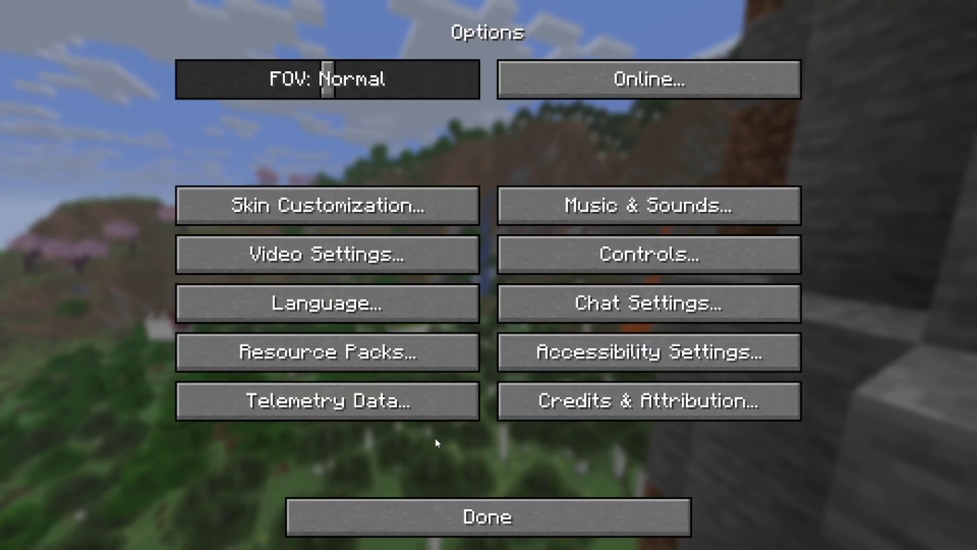
pyautogui.click(298, 259)
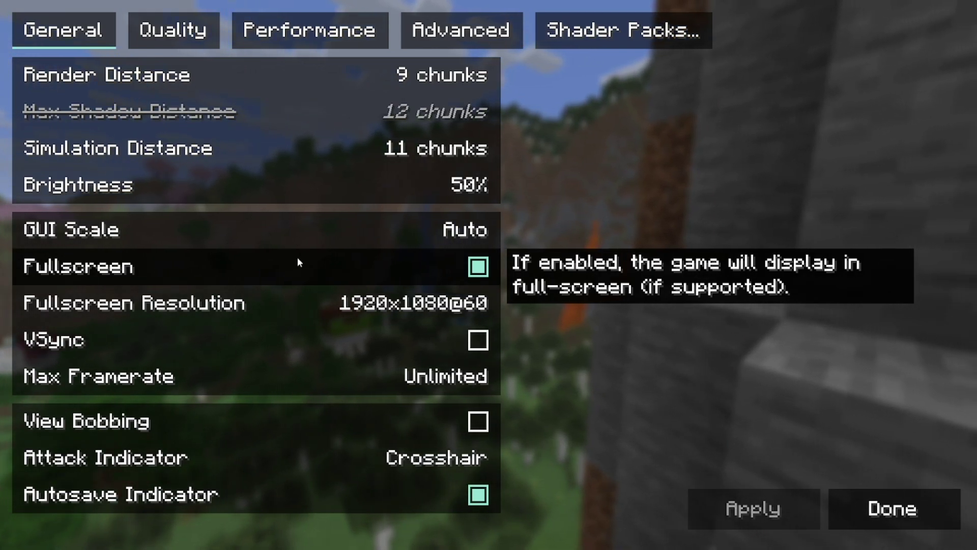
pyautogui.moveTo(347, 77)
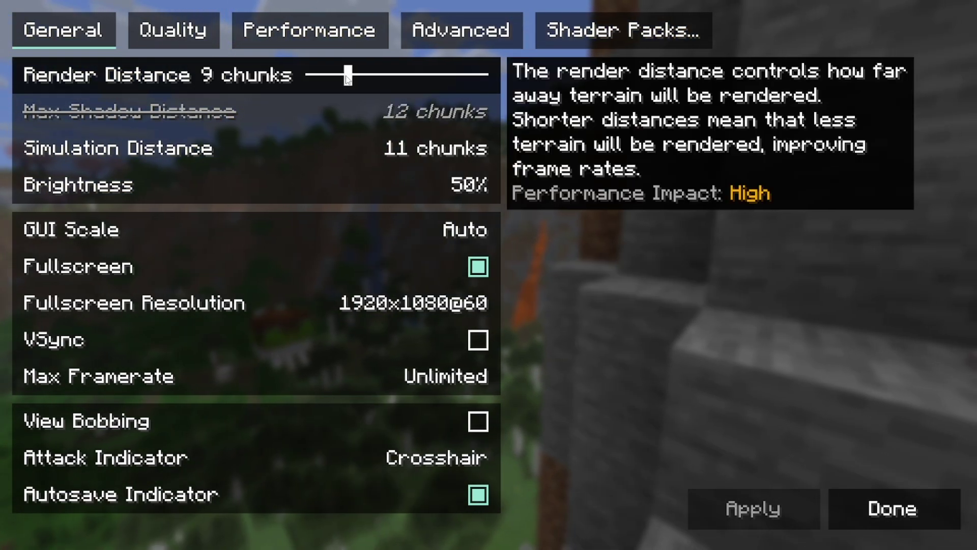
pyautogui.moveTo(348, 76); pyautogui.dragTo(311, 84)
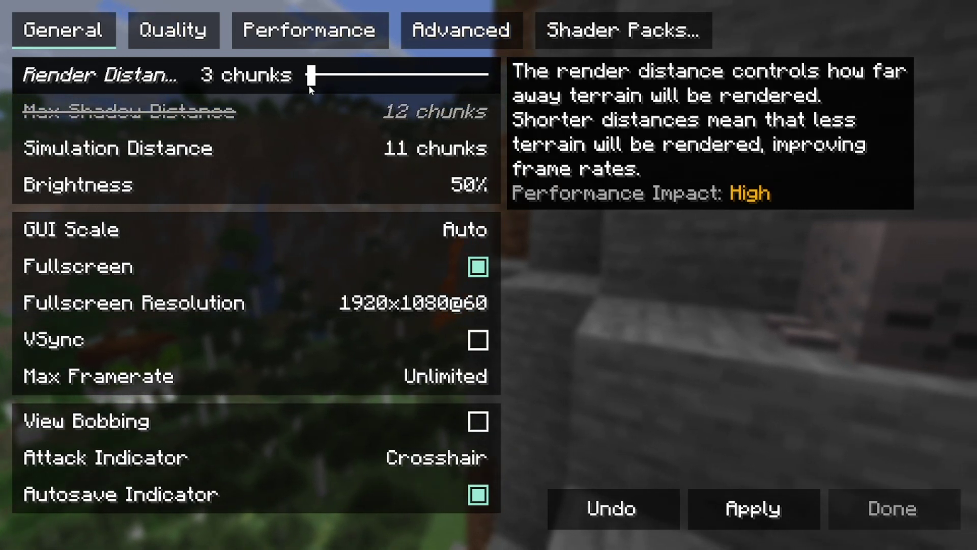
pyautogui.moveTo(334, 161)
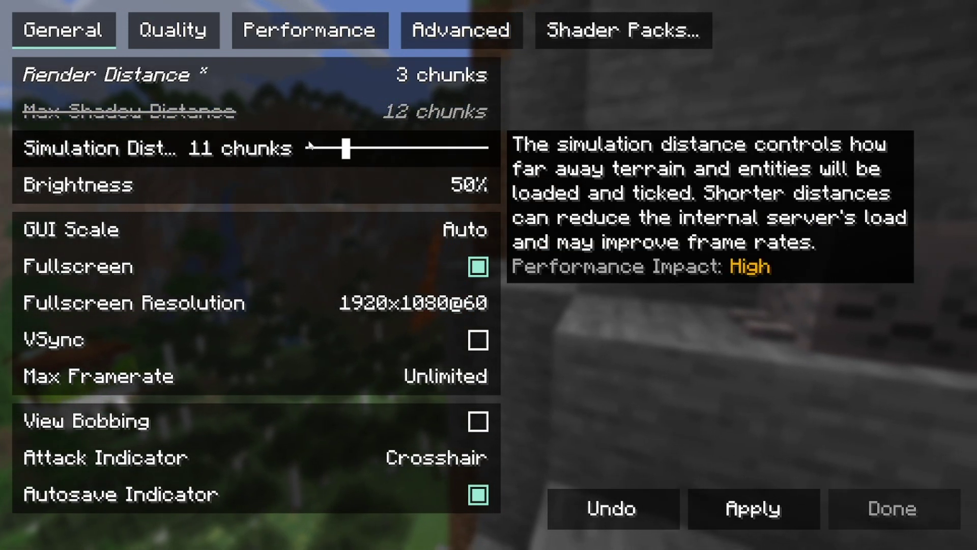
pyautogui.moveTo(358, 75)
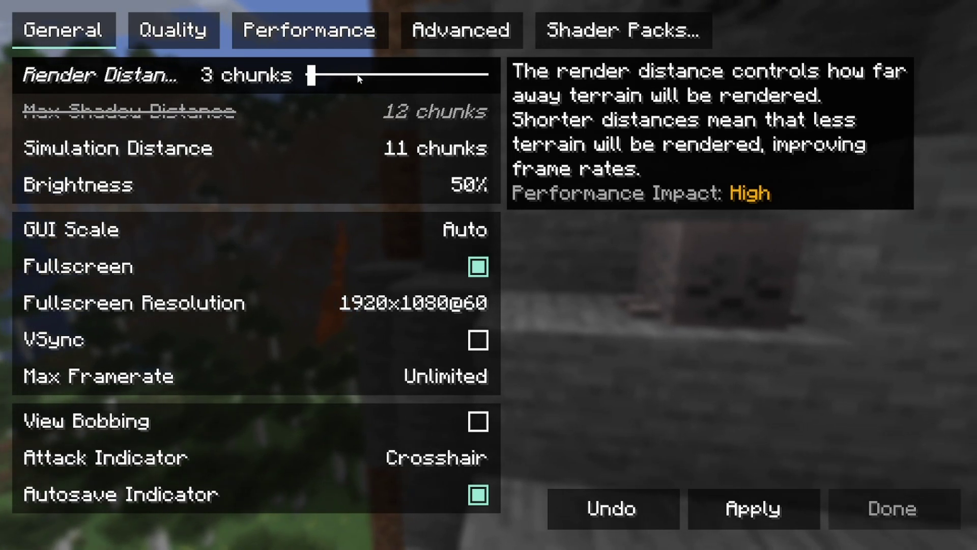
# Set the Simulation Distance to 7 chunks and settle the Render Distance slightly below 11 chunks
pyautogui.click(359, 77)
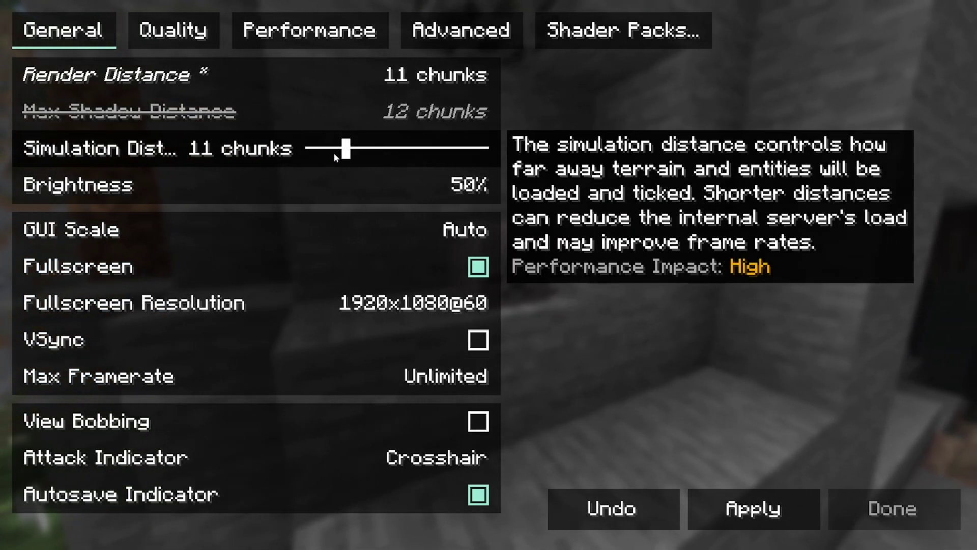
pyautogui.moveTo(334, 152); pyautogui.dragTo(316, 151)
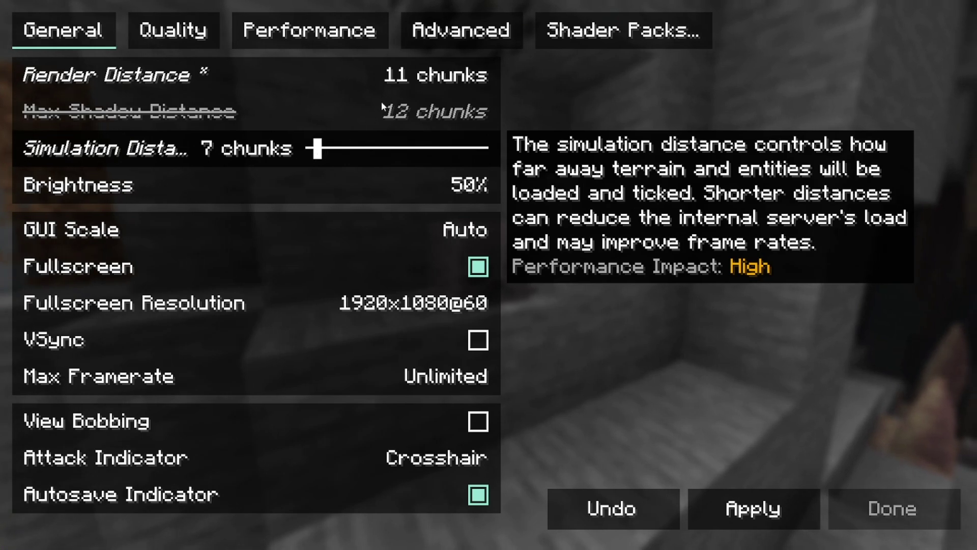
pyautogui.moveTo(360, 76); pyautogui.dragTo(336, 81)
# Set the Graphics quality to Fast and Clouds to OFF, apply the changes and leave the video settings
pyautogui.click(174, 30)
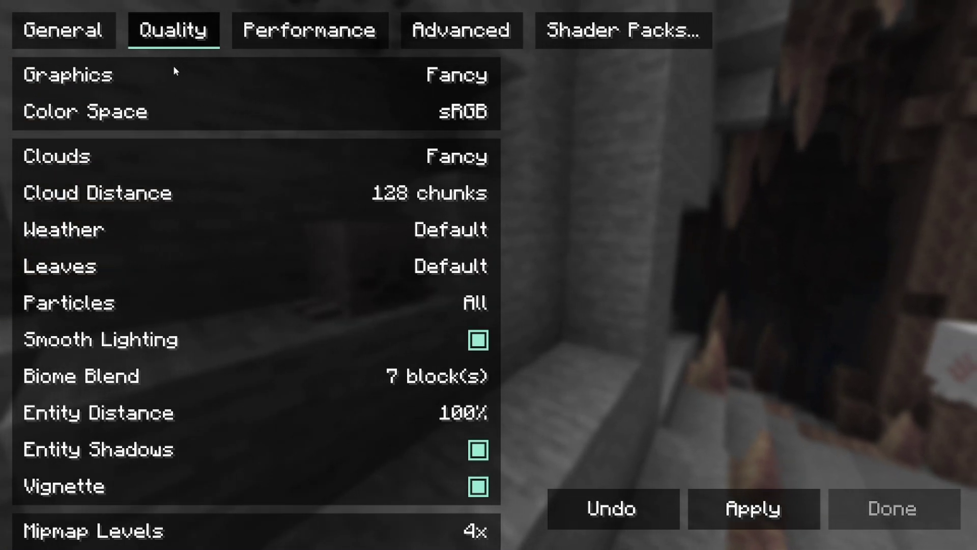
pyautogui.moveTo(175, 72)
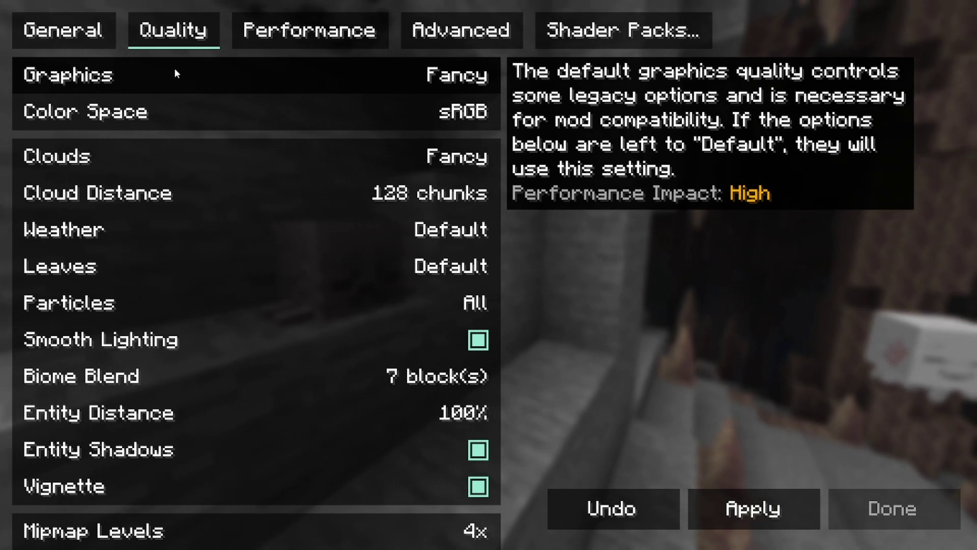
pyautogui.click(174, 68)
pyautogui.click(167, 161)
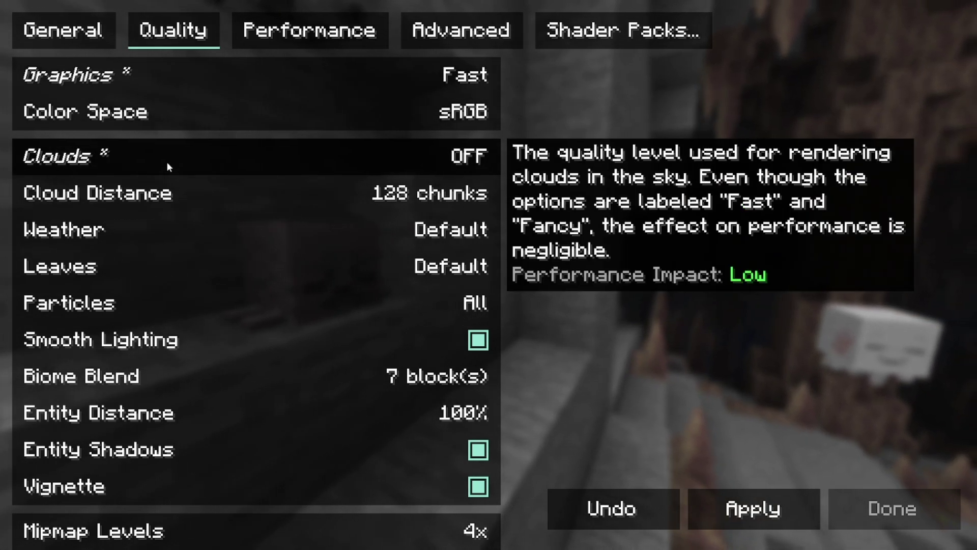
pyautogui.moveTo(185, 231)
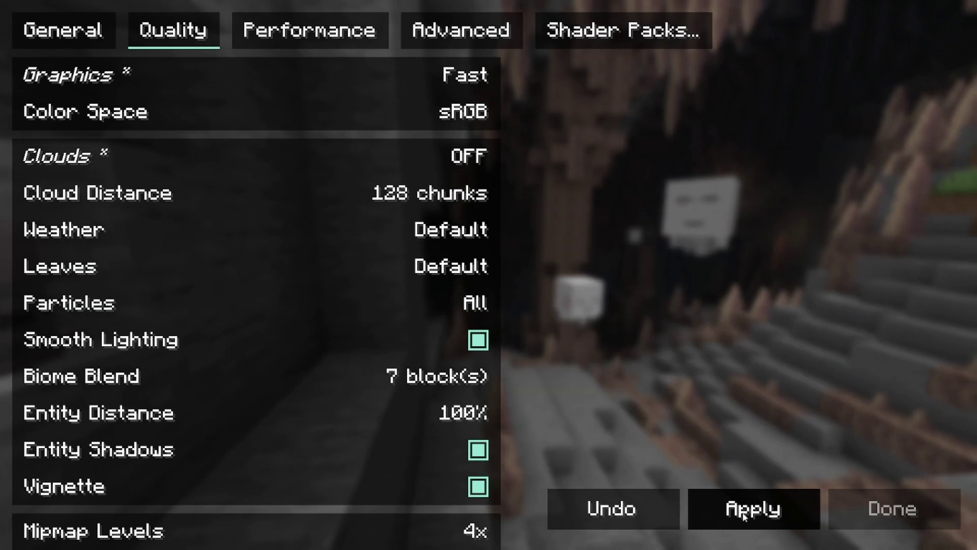
pyautogui.click(792, 518)
pyautogui.click(834, 509)
pyautogui.press('Escape')
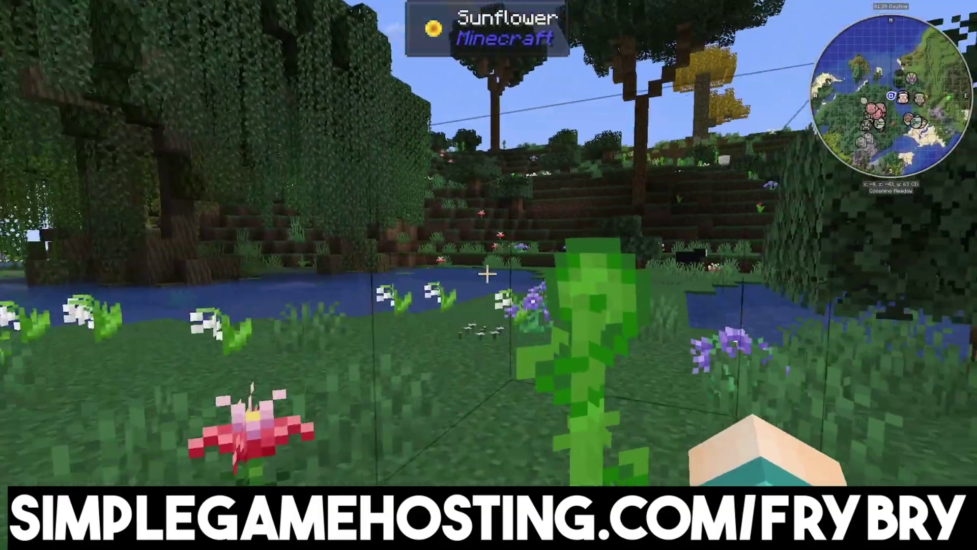
pyautogui.press('w')
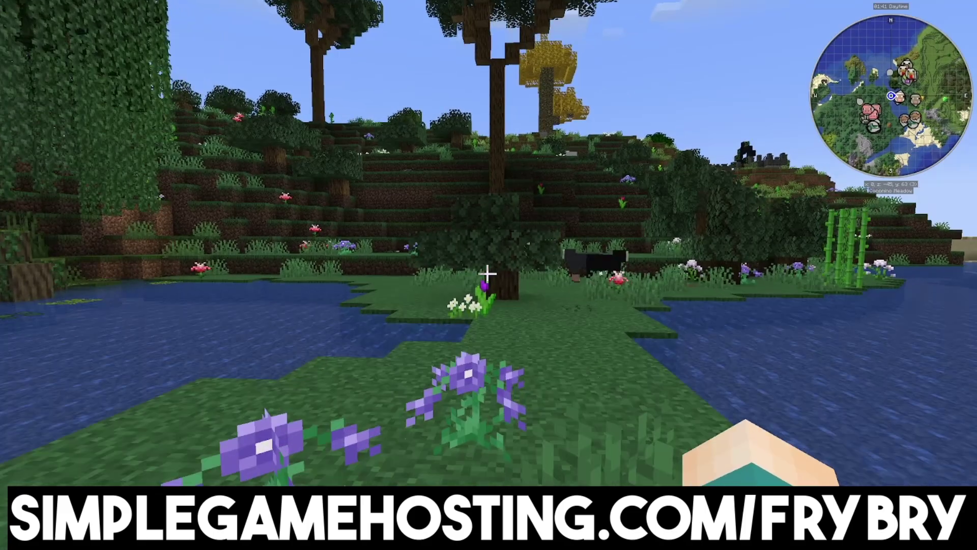
pyautogui.press('w')
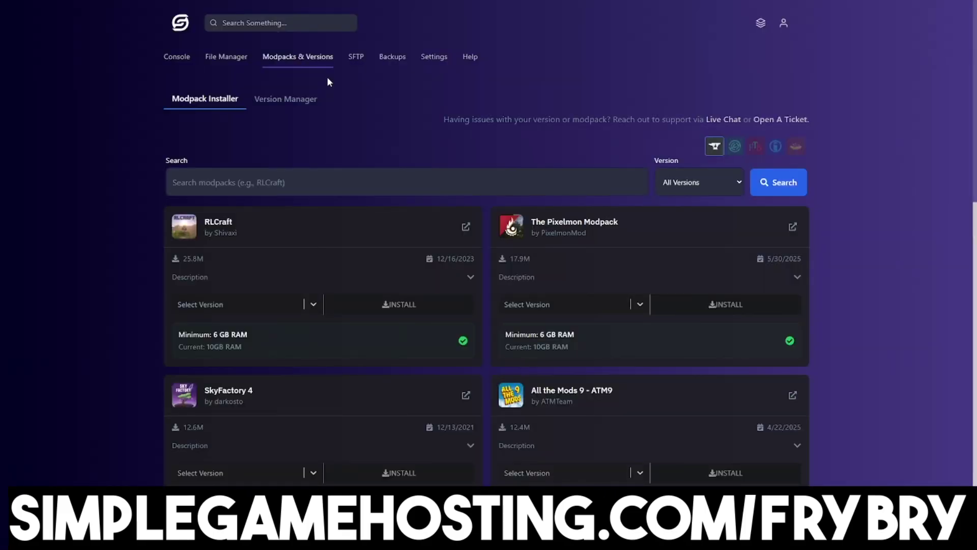
pyautogui.scroll(-3, 327, 82)
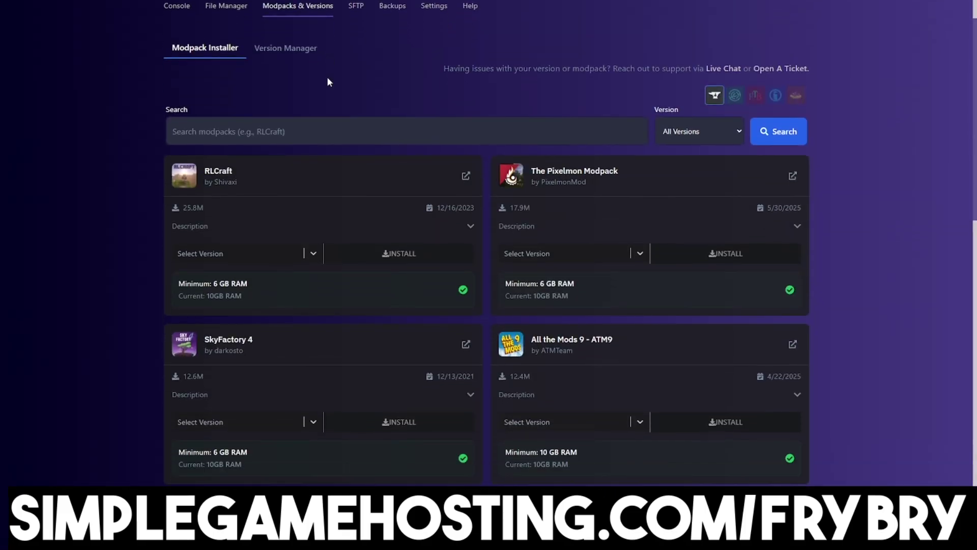
pyautogui.scroll(-4, 329, 78)
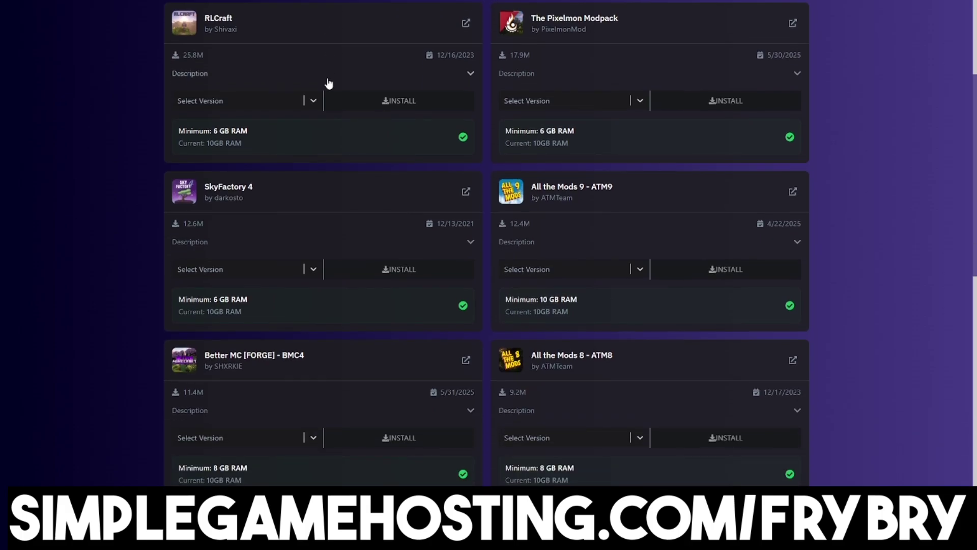
pyautogui.scroll(-7, 327, 81)
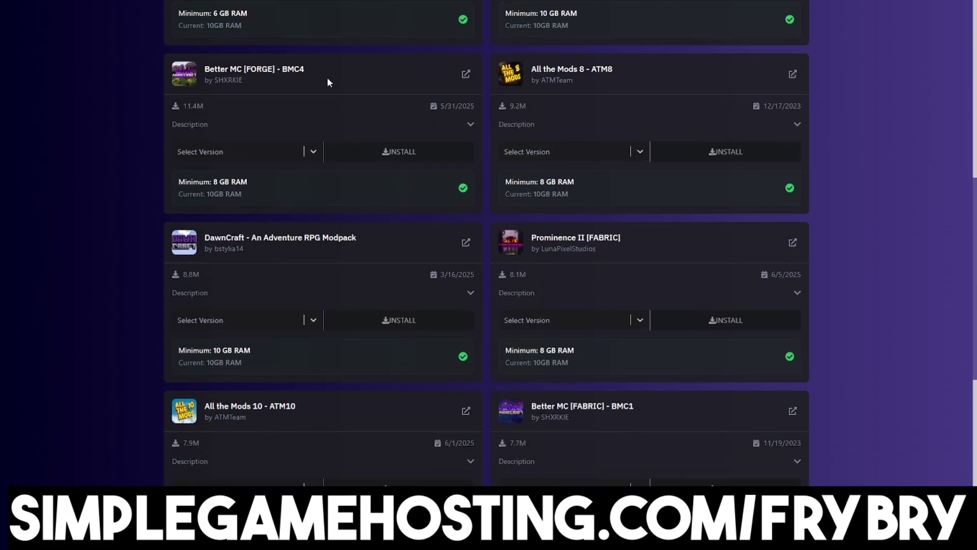
pyautogui.scroll(-4, 327, 83)
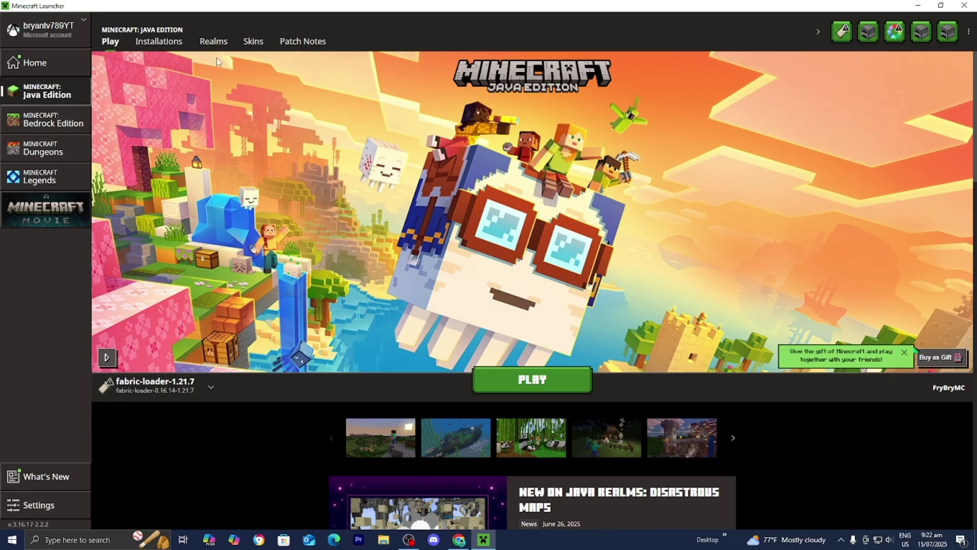
# In the launcher, set the memory value in the fabric-loader-1.21.7 installation's JVM arguments to -Xmx8G, save it and return to the Play page
pyautogui.click(159, 42)
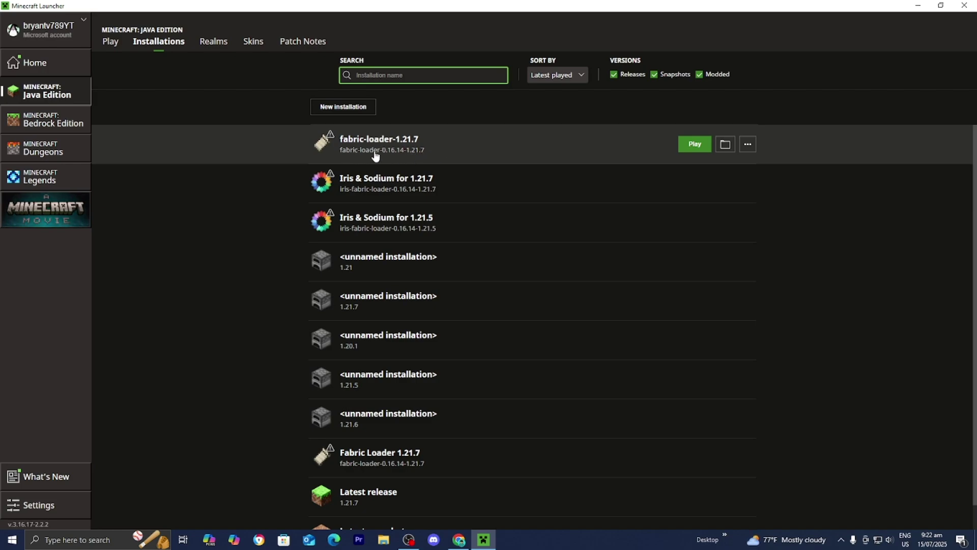
pyautogui.click(749, 146)
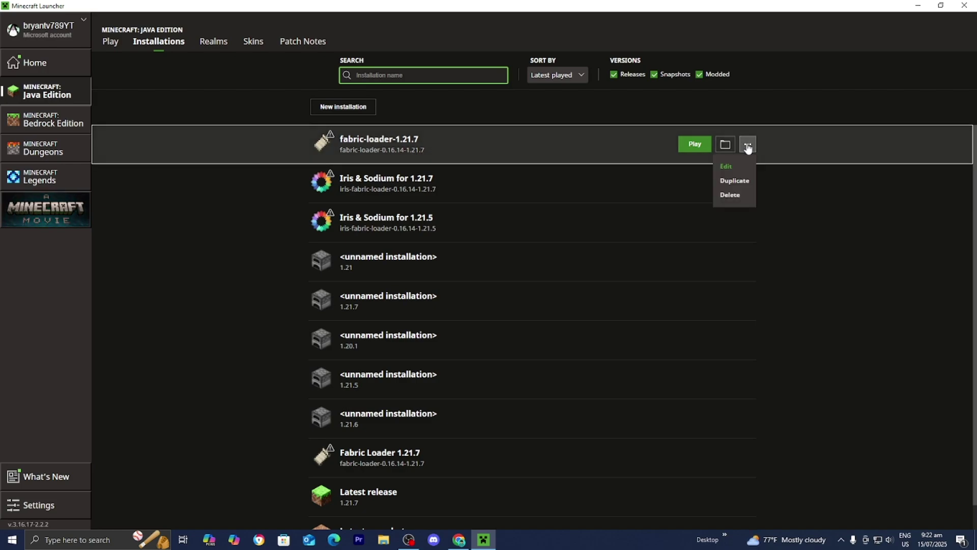
pyautogui.click(731, 166)
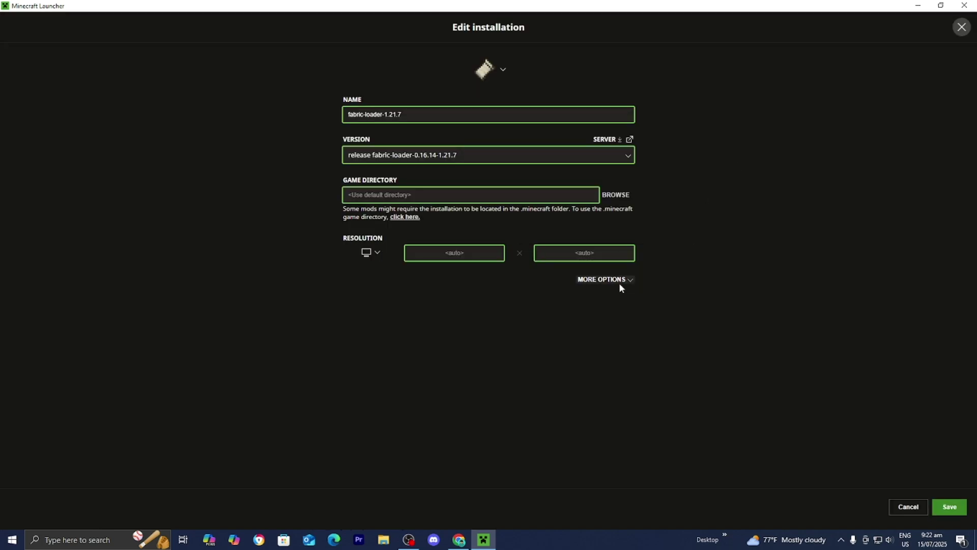
pyautogui.click(603, 281)
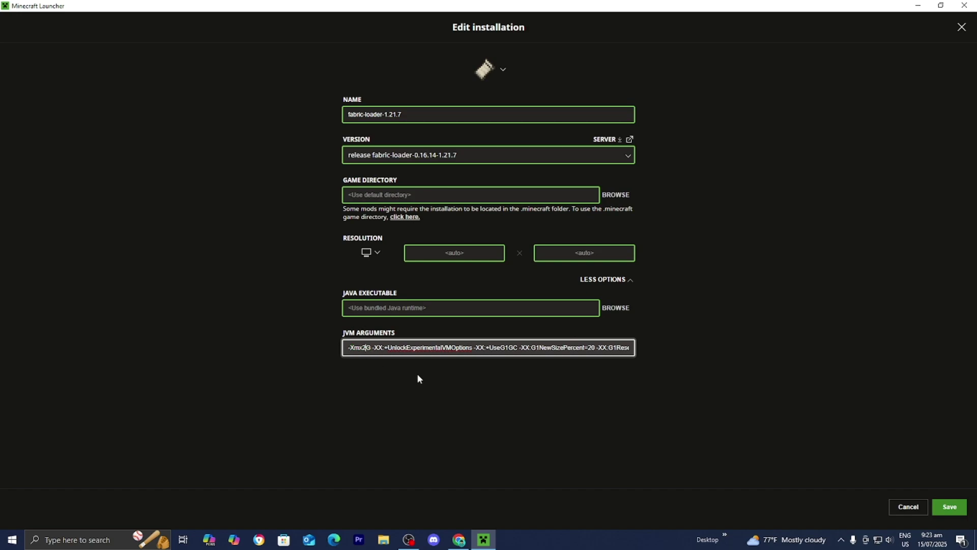
pyautogui.press('BackSpace')
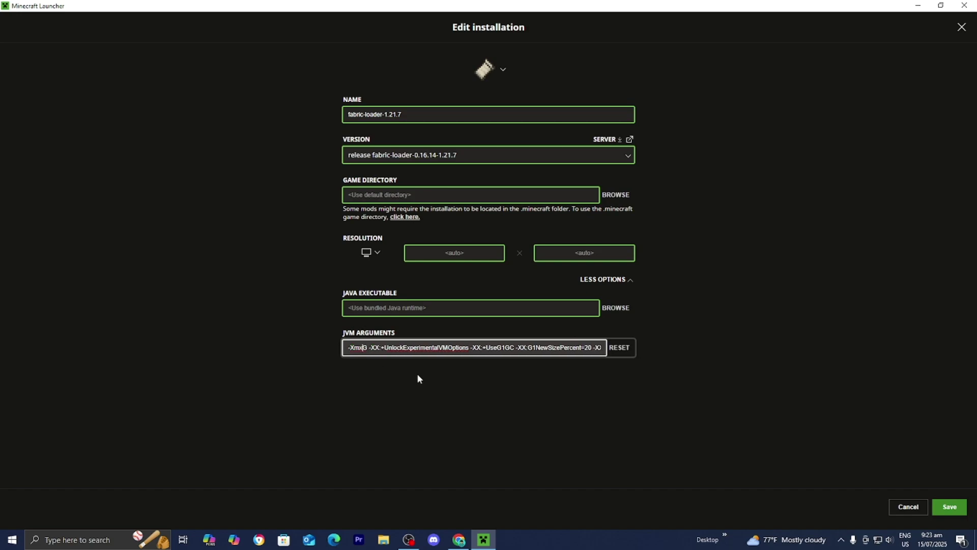
pyautogui.write('8')
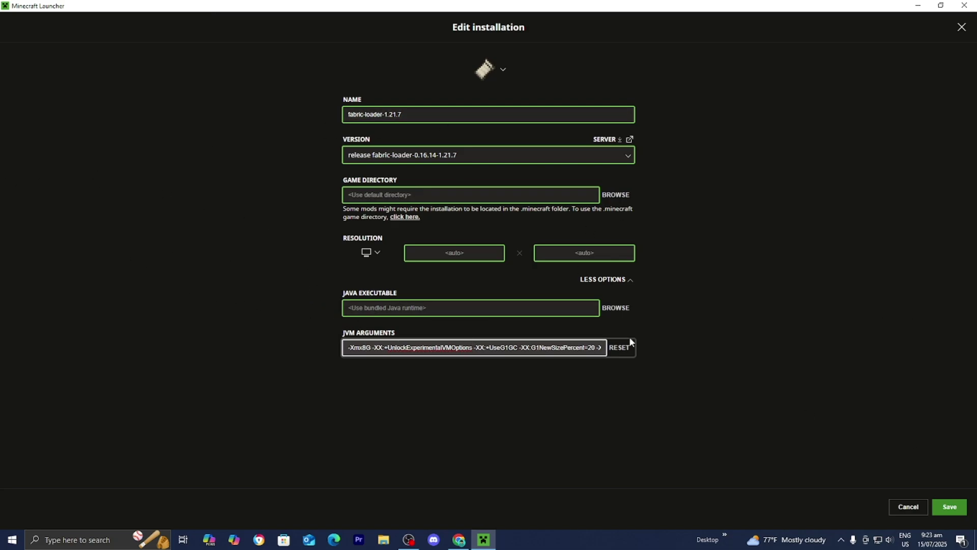
pyautogui.click(951, 508)
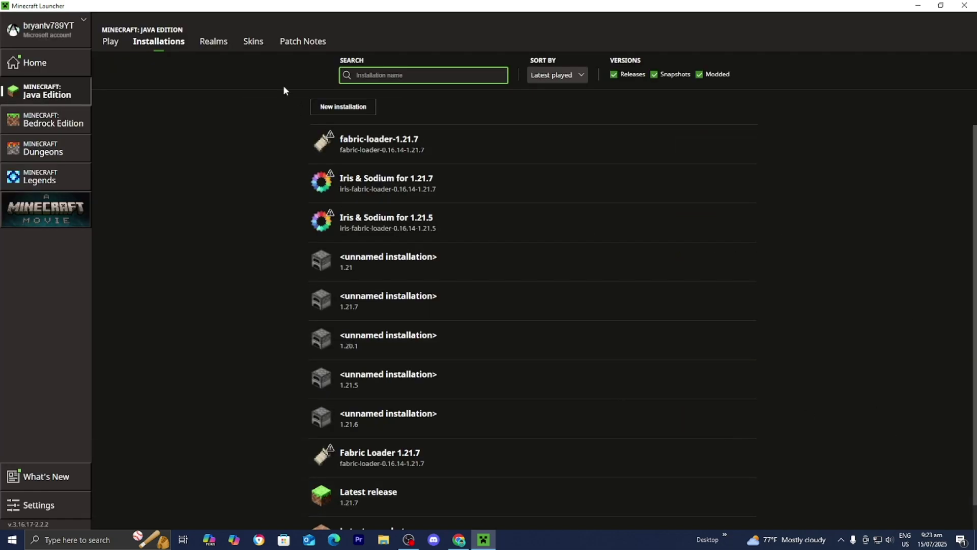
pyautogui.click(108, 43)
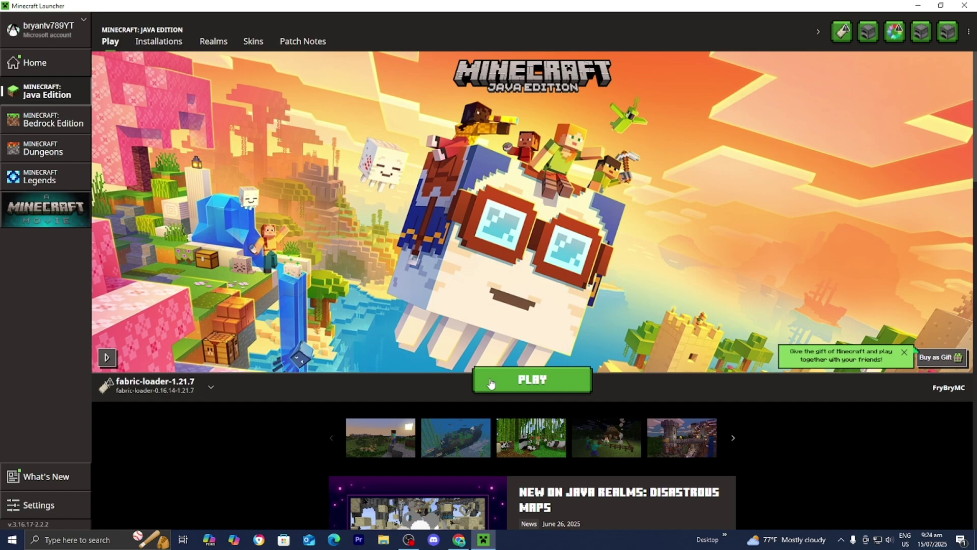
# Check the files in the fabric-loader-1.21.7 installation's mods folder, close the folder window and return to the Play page
pyautogui.click(158, 41)
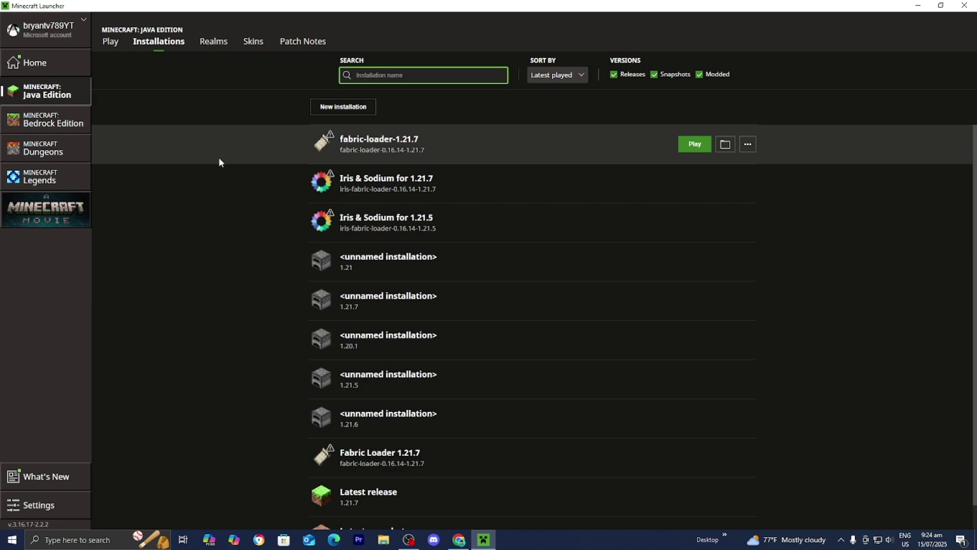
pyautogui.click(730, 147)
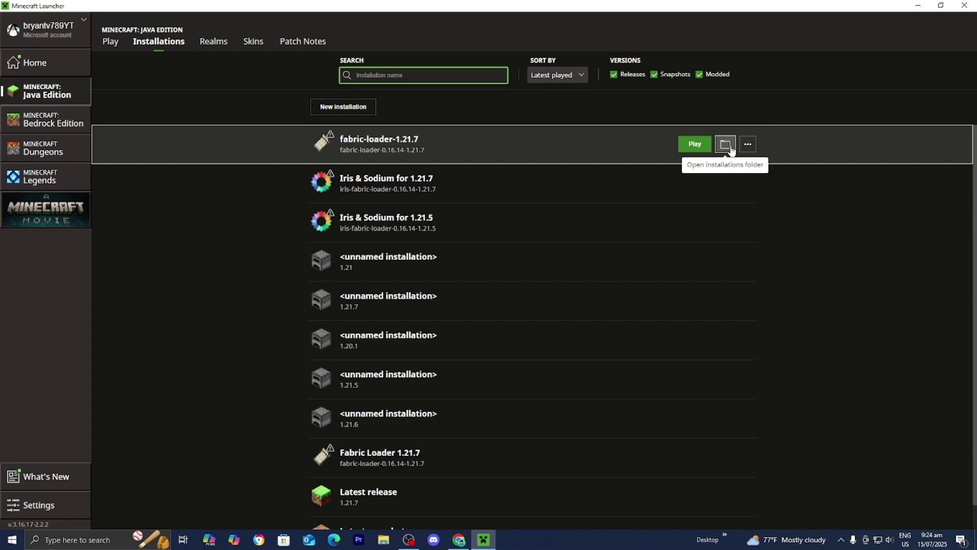
pyautogui.scroll(-10, 540, 298)
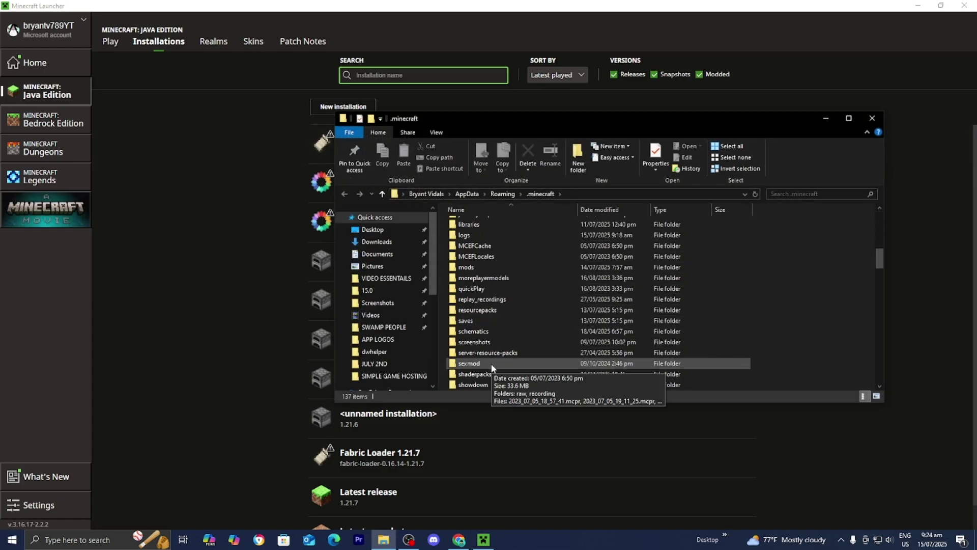
pyautogui.scroll(-2, 492, 365)
pyautogui.scroll(-4, 503, 356)
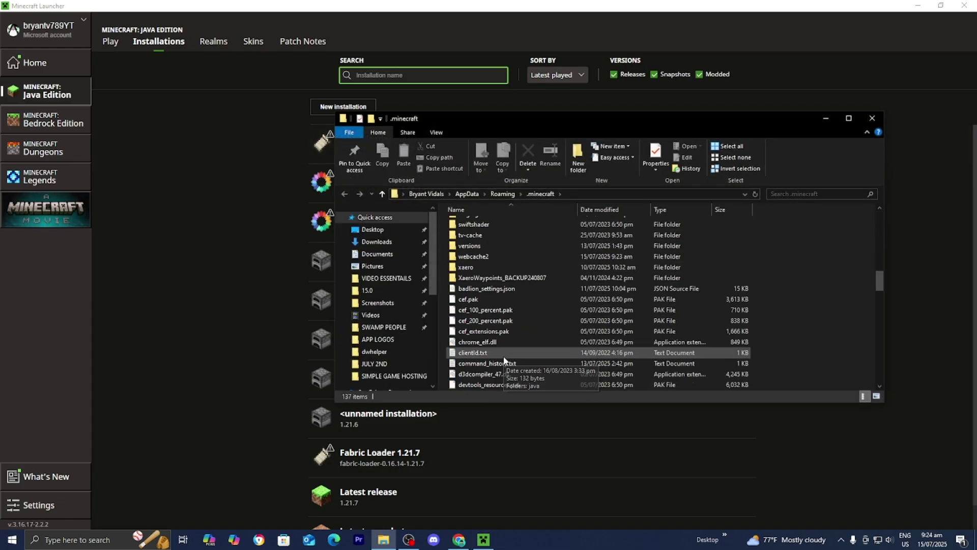
pyautogui.scroll(3, 503, 356)
pyautogui.scroll(2, 503, 355)
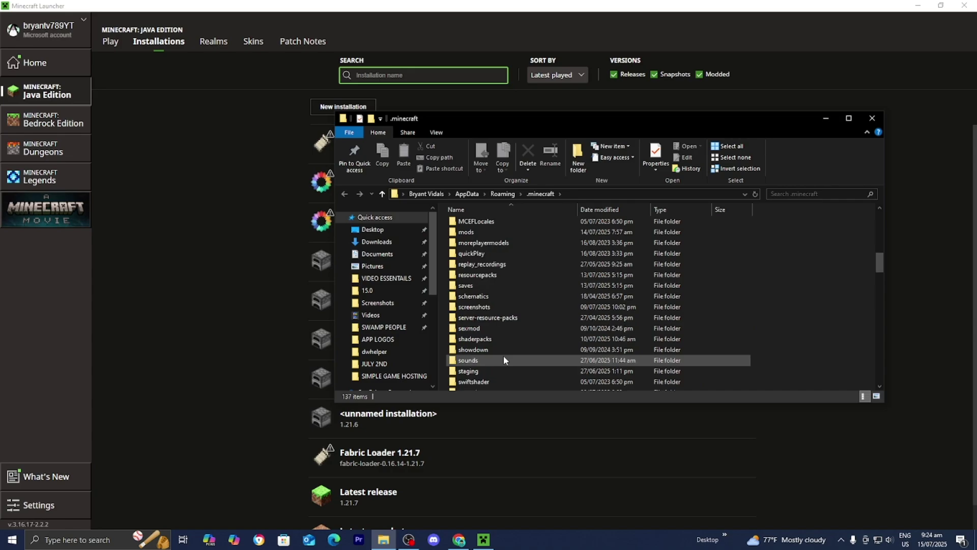
pyautogui.doubleClick(466, 233)
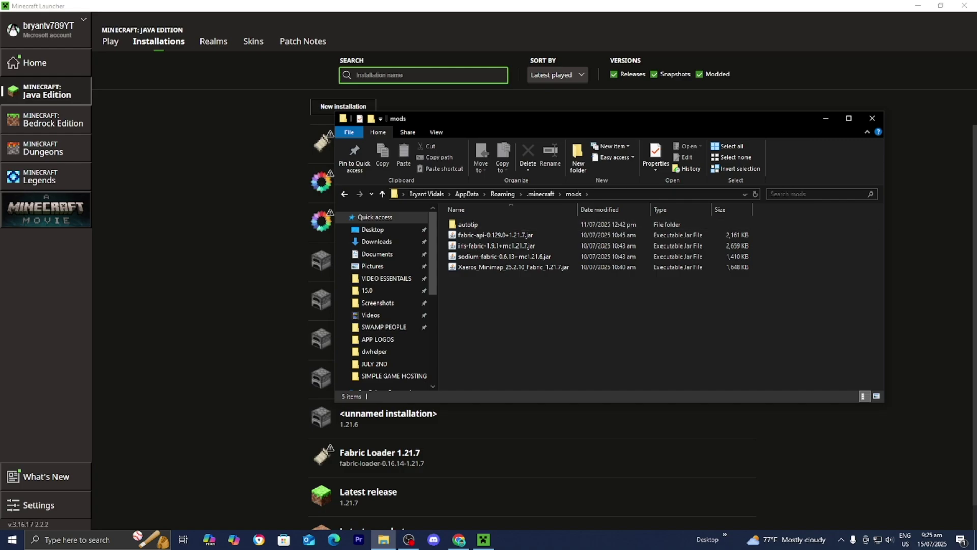
pyautogui.click(867, 120)
pyautogui.click(116, 44)
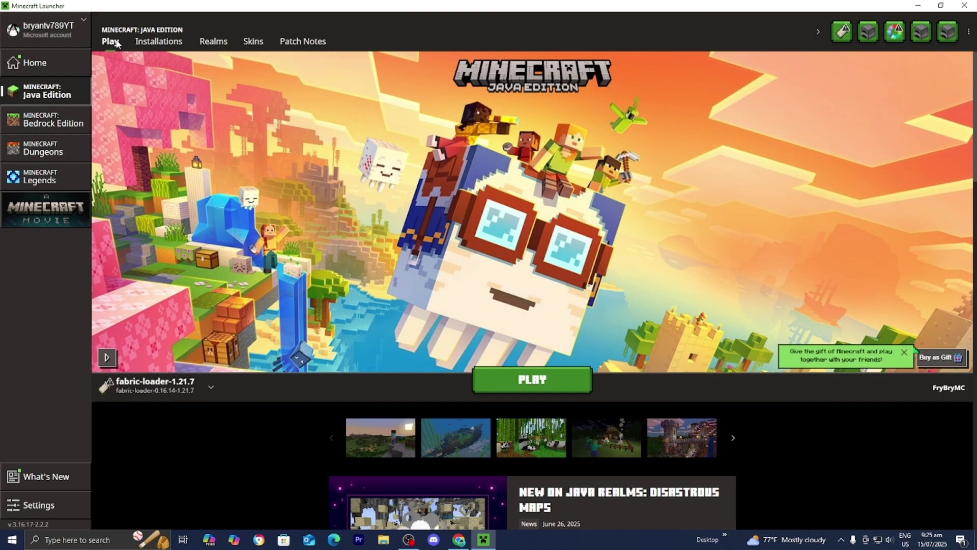